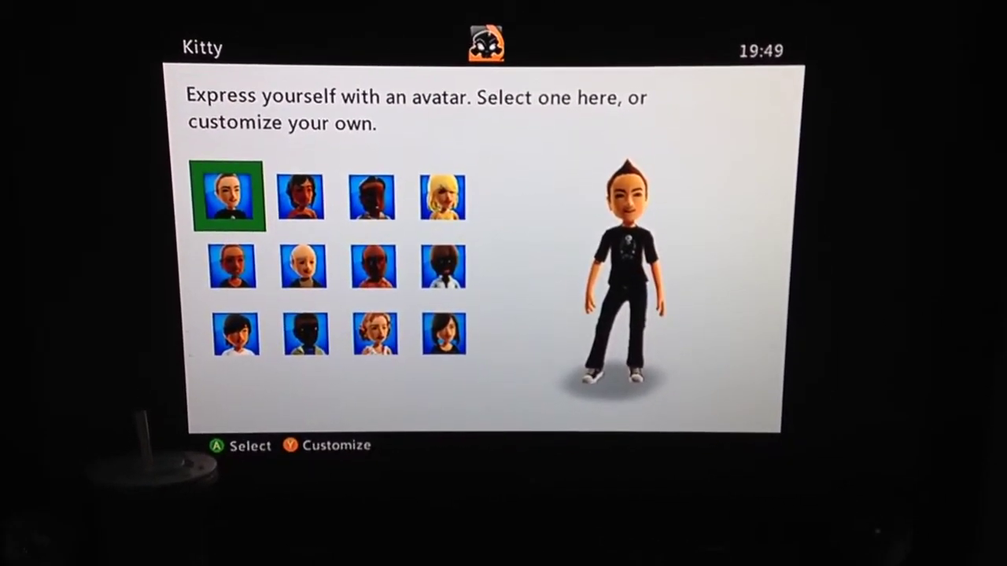
- Step through the starter avatars (bald man, woman in white shirt, plaid skirt) to the boy in the tan jacket
key("Down")
key("Right")
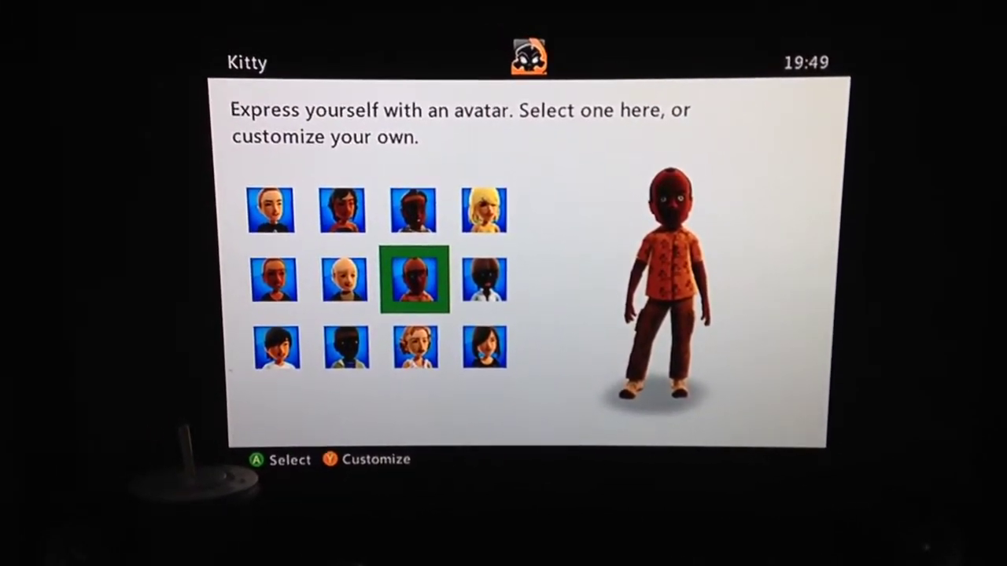
key("Right")
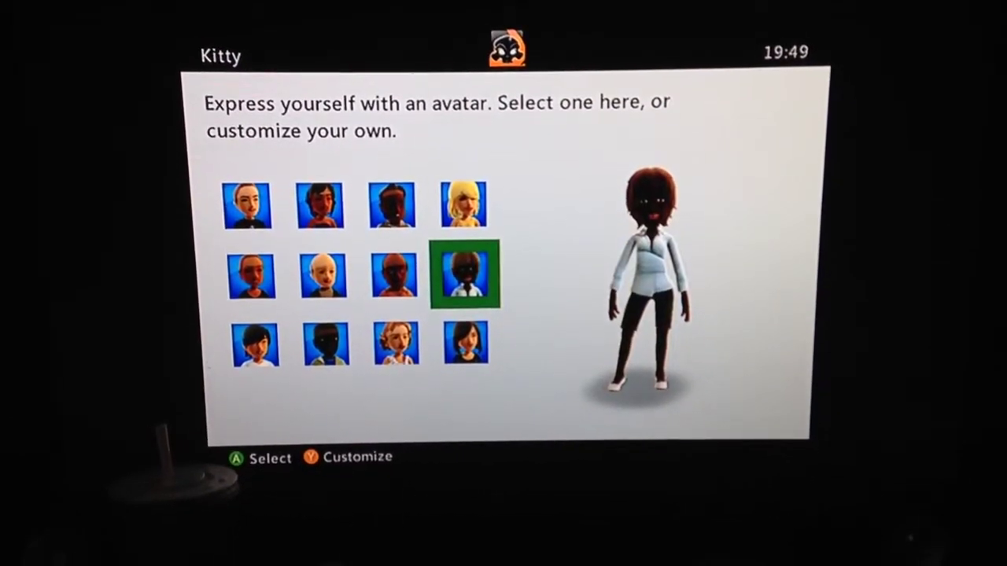
key("Down")
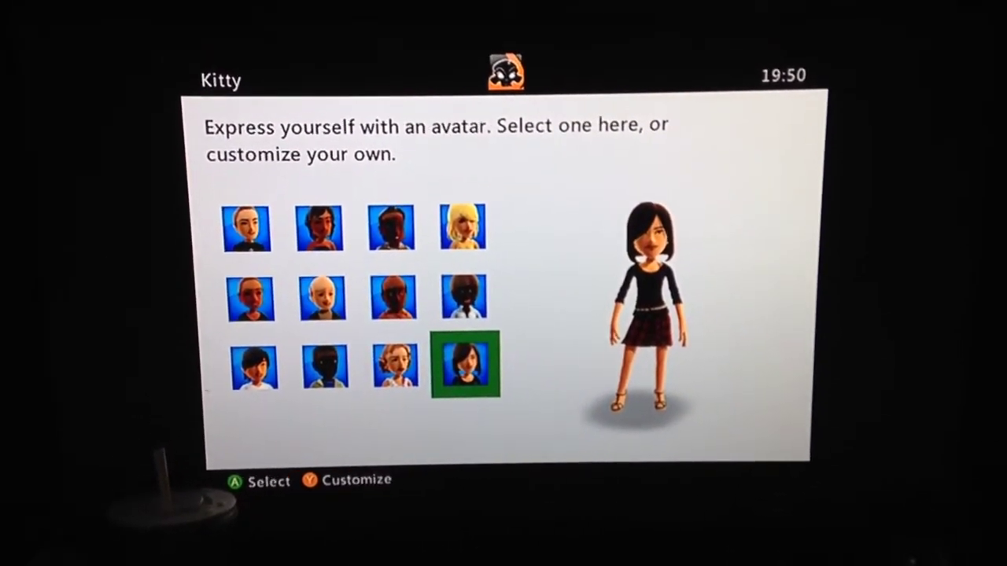
key("Left")
key("Left")
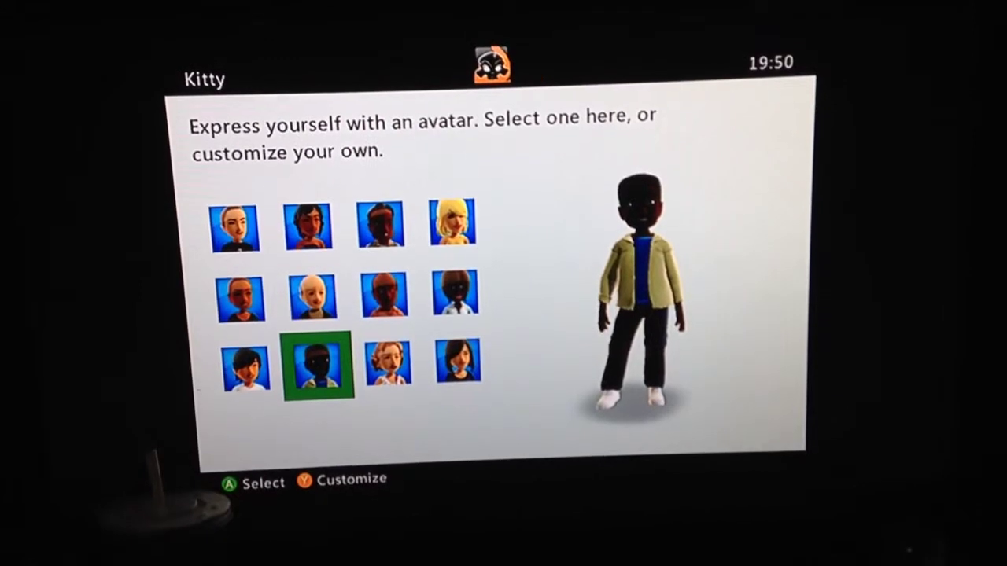